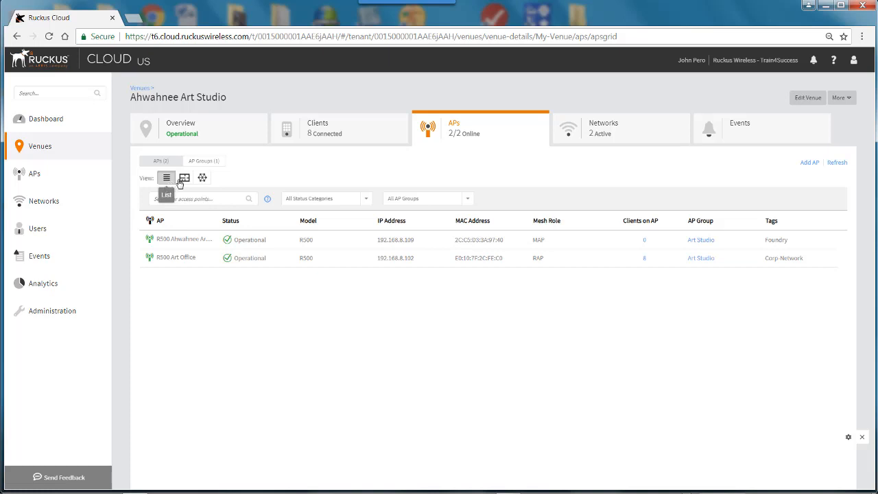
Step: View the Ahwahnee Art Studio access points on the floor plan and in the mesh view, expanding R500 Art Office
{"action": "left_click", "coordinate": [186, 179]}
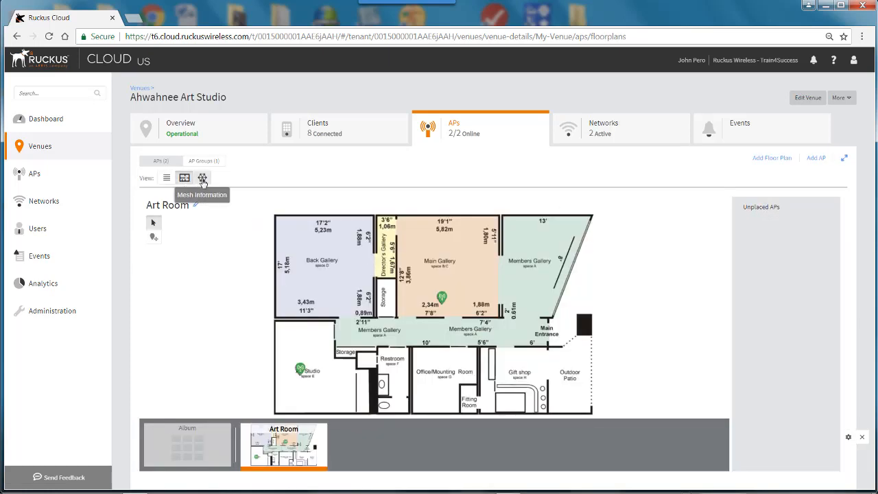
{"action": "left_click", "coordinate": [202, 179]}
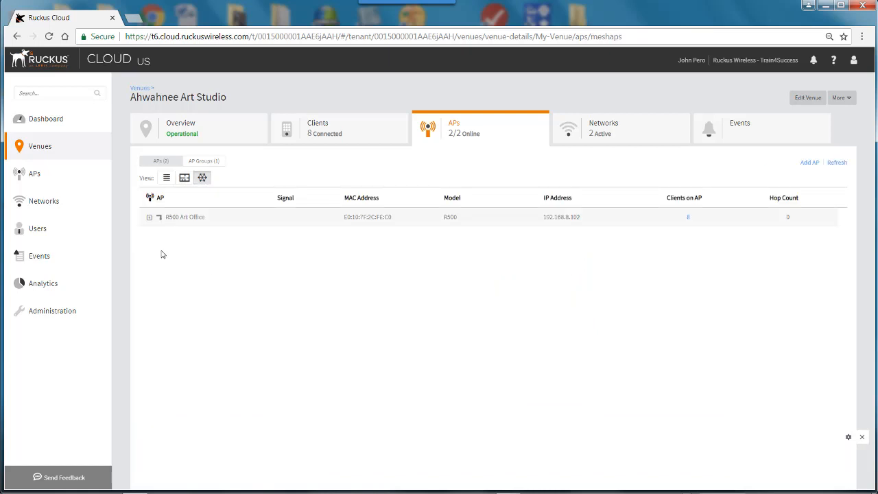
{"action": "left_click", "coordinate": [149, 220]}
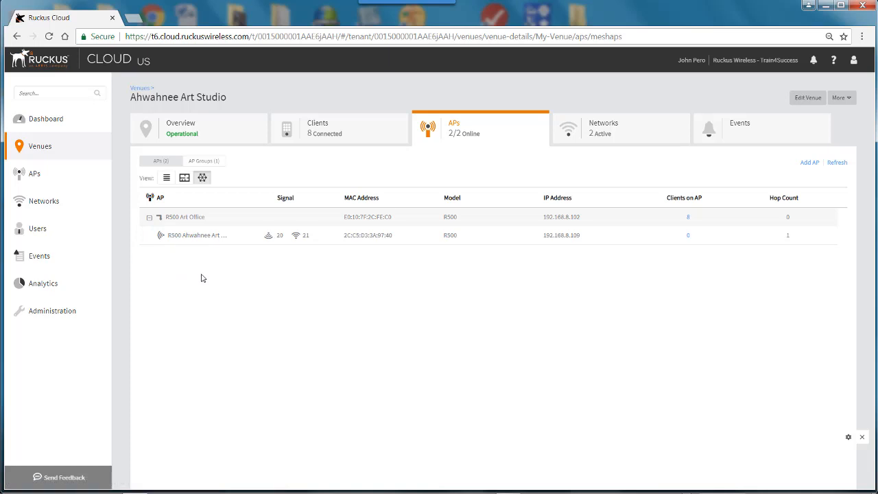
Step: Enable the mesh network for the Ahwahnee Foundry venue
{"action": "left_click", "coordinate": [60, 155]}
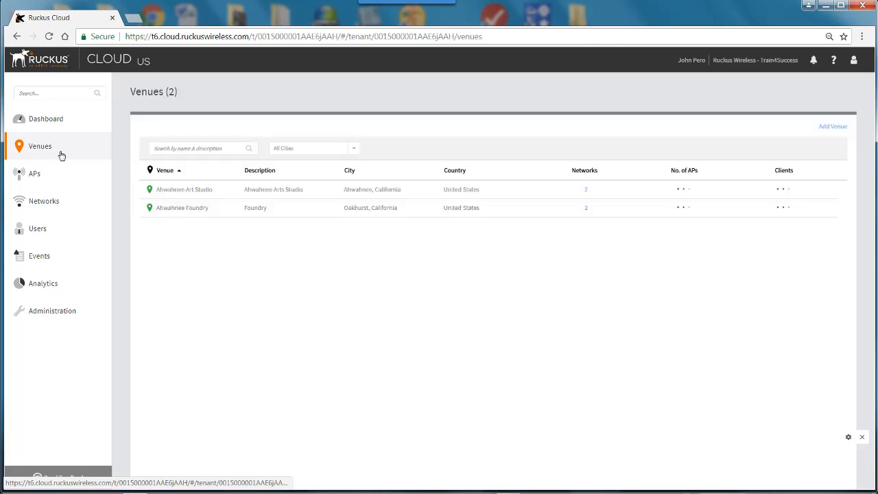
{"action": "left_click", "coordinate": [177, 212]}
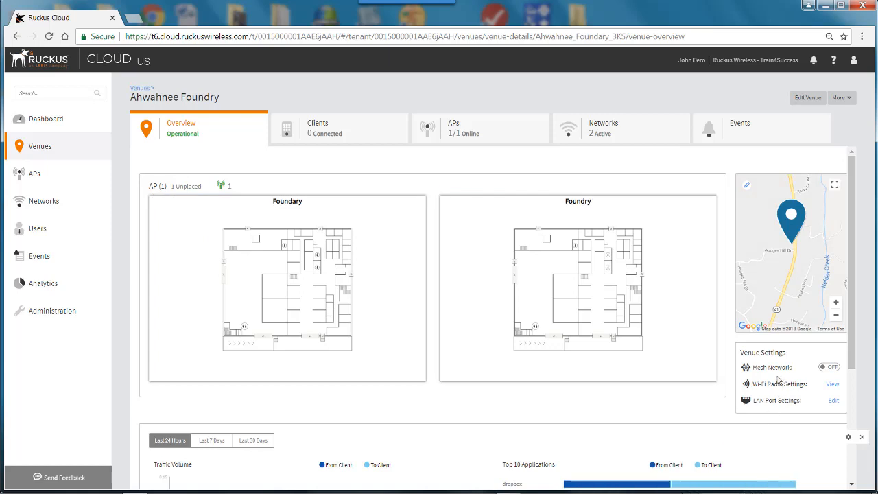
{"action": "left_click", "coordinate": [828, 369]}
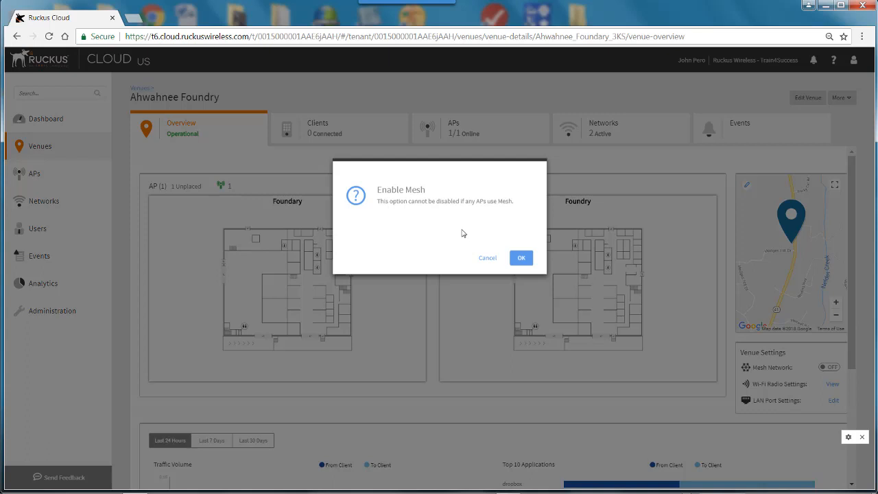
{"action": "left_click", "coordinate": [520, 259]}
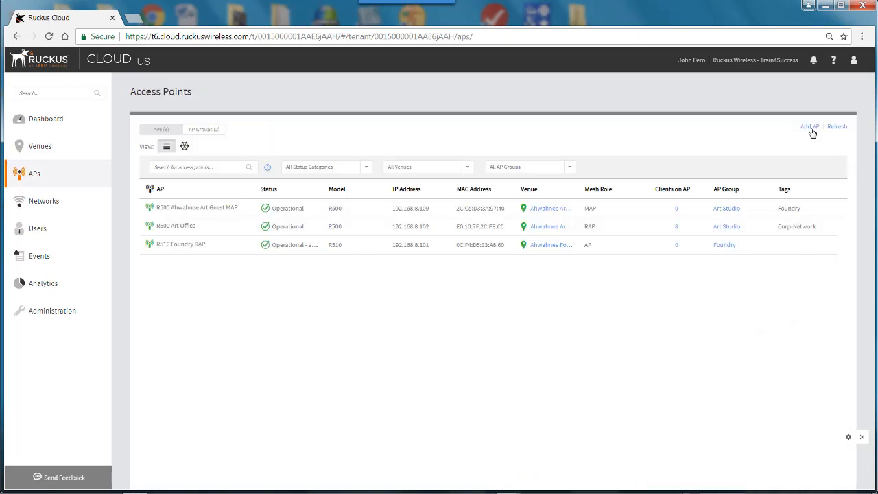
Step: Start creating an access point with venue Ahwahnee Foundry and AP group Foundry
{"action": "left_click", "coordinate": [810, 129]}
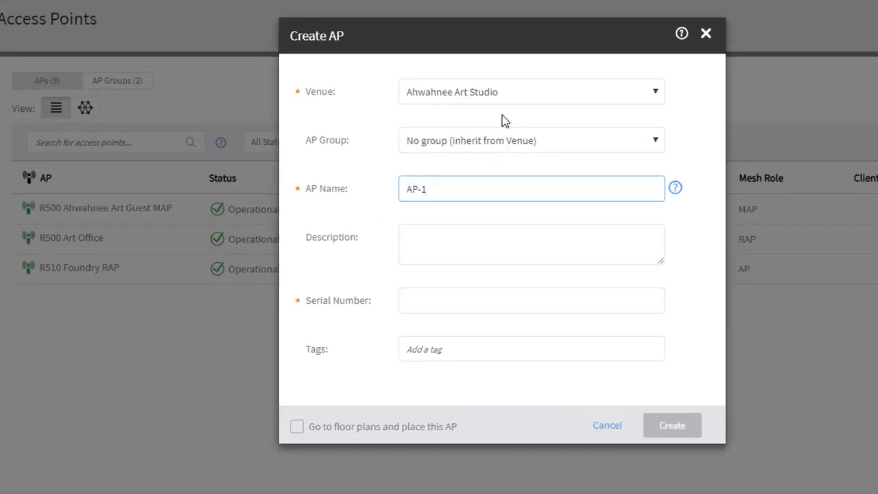
{"action": "left_click", "coordinate": [652, 92]}
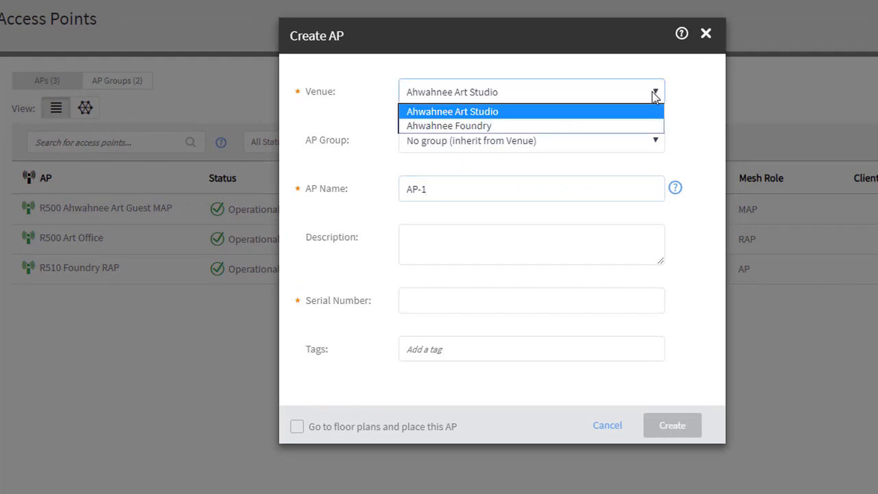
{"action": "left_click", "coordinate": [529, 130]}
{"action": "left_click", "coordinate": [655, 141]}
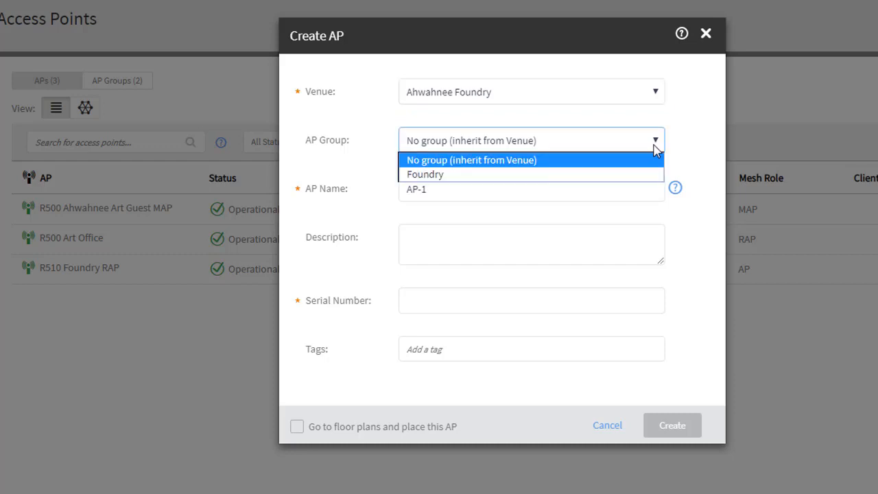
{"action": "left_click", "coordinate": [431, 175]}
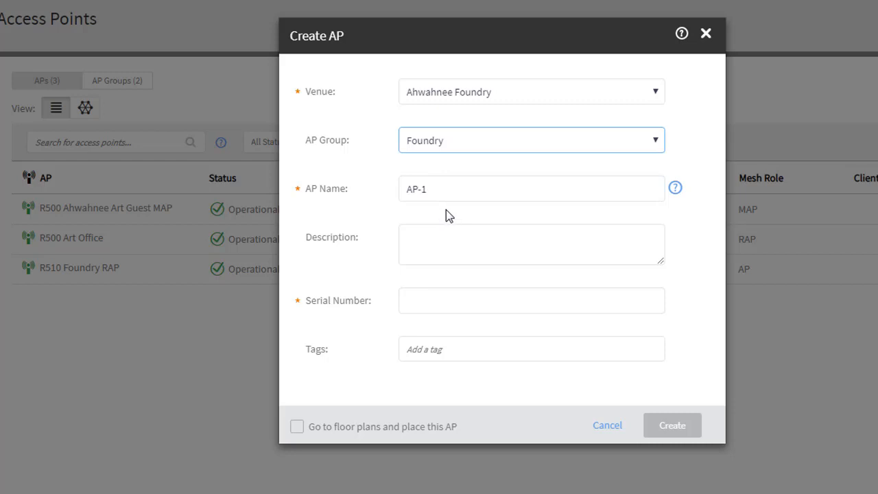
Step: Name the new access point "R600 Foundry MAP" and describe it as "foundry Mesh"
{"action": "left_click", "coordinate": [431, 197]}
{"action": "key", "text": "BackSpace"}
{"action": "key", "text": "BackSpace"}
{"action": "key", "text": "BackSpace"}
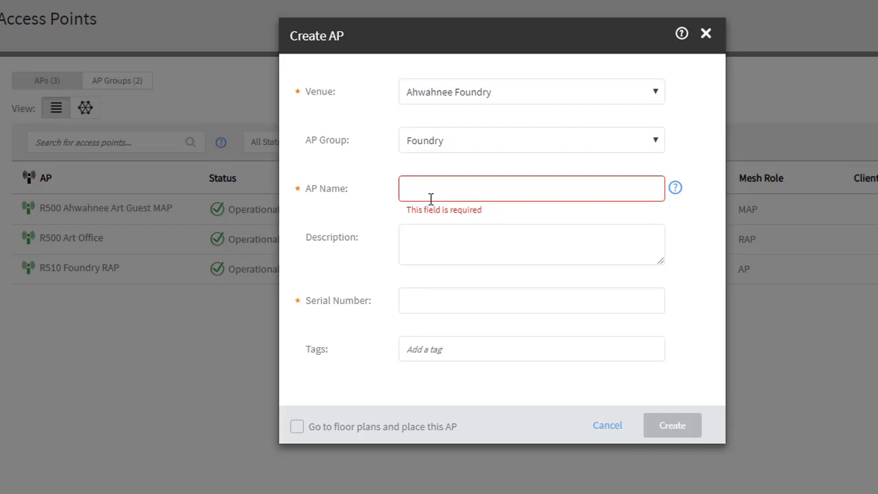
{"action": "type", "text": "R600 Foundry MAP"}
{"action": "left_click", "coordinate": [437, 238]}
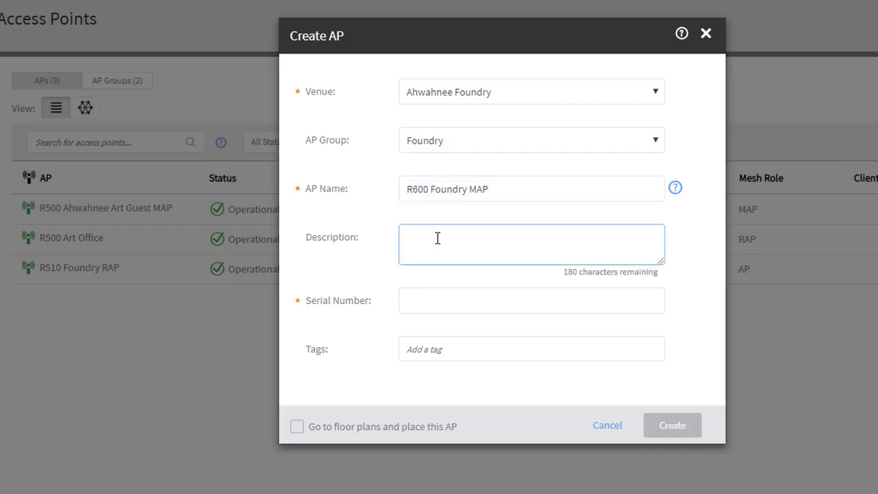
{"action": "type", "text": "foundry Mesh"}
Step: Enter the new access point's serial number, leave its tags empty and create it
{"action": "left_click", "coordinate": [493, 304]}
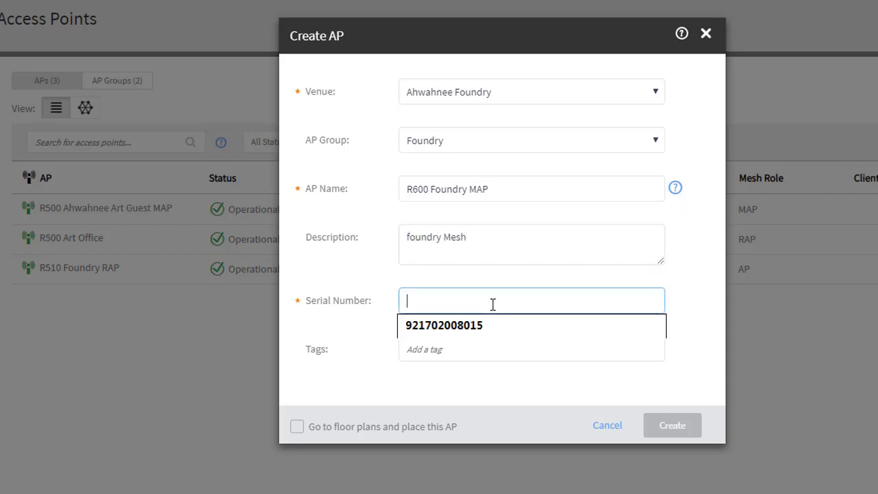
{"action": "key", "text": "ctrl+v"}
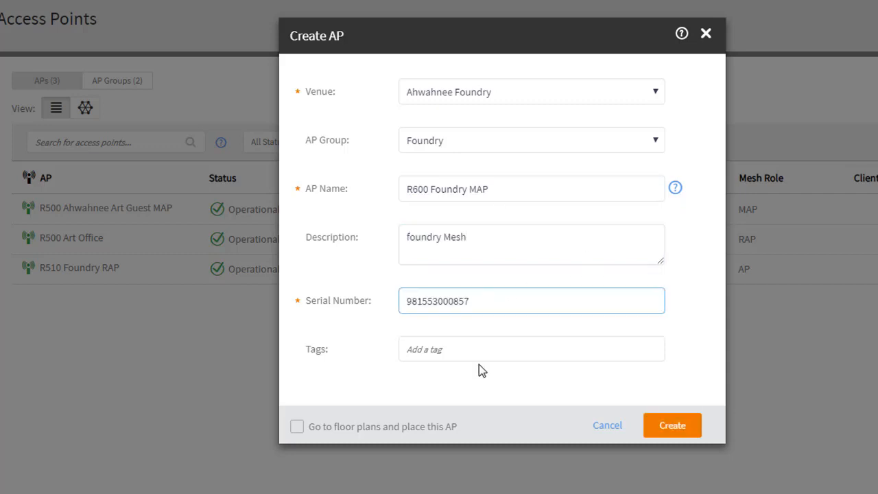
{"action": "left_click", "coordinate": [466, 350]}
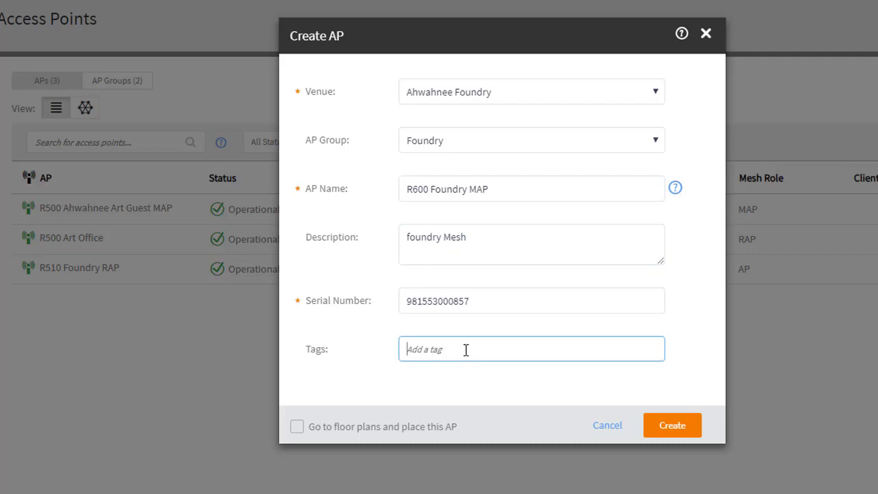
{"action": "left_click", "coordinate": [675, 427]}
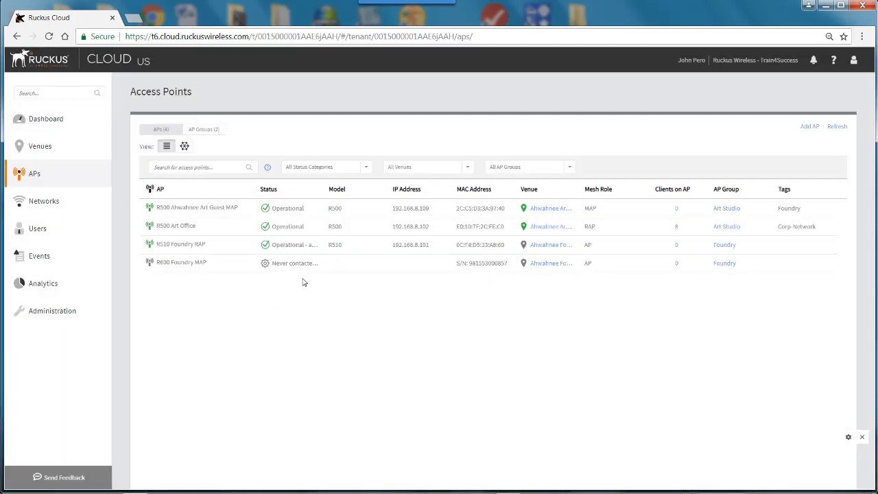
Step: Widen the Status column of the access point list and open the details of R600 Foundry MAP
{"action": "left_click_drag", "start_coordinate": [323, 193], "coordinate": [377, 314]}
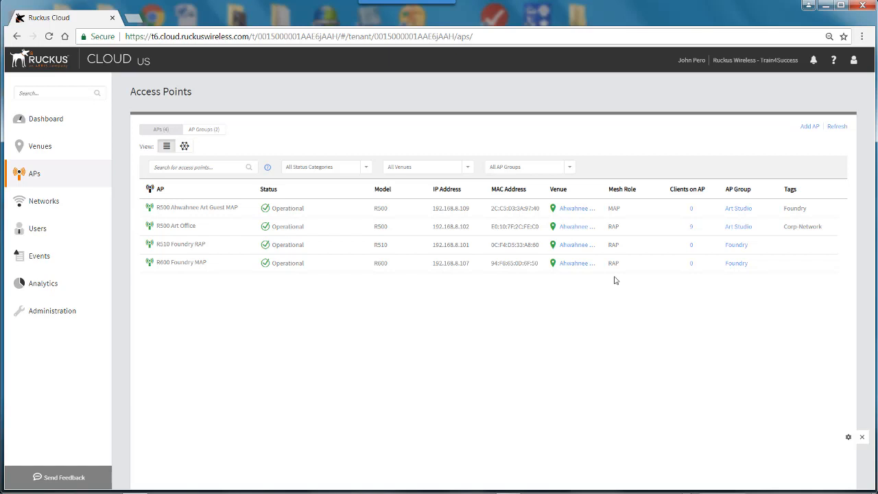
{"action": "left_click", "coordinate": [194, 266]}
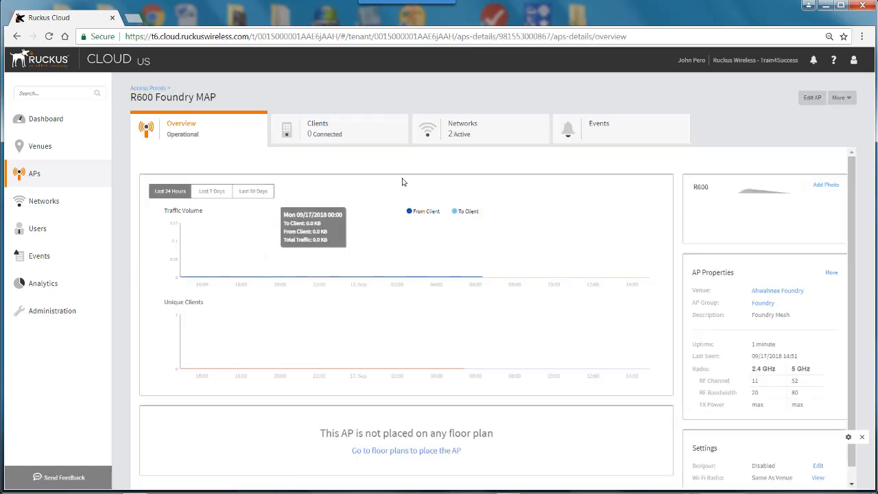
Step: Place R600 Foundry MAP on the Foundry floor plan, in the large room just above the partitioned rooms, and save the placement
{"action": "left_click", "coordinate": [388, 438]}
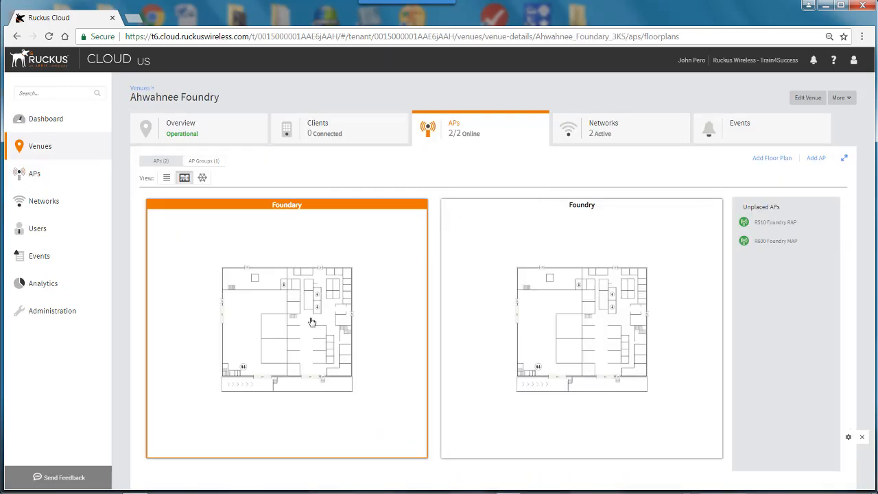
{"action": "left_click", "coordinate": [234, 266]}
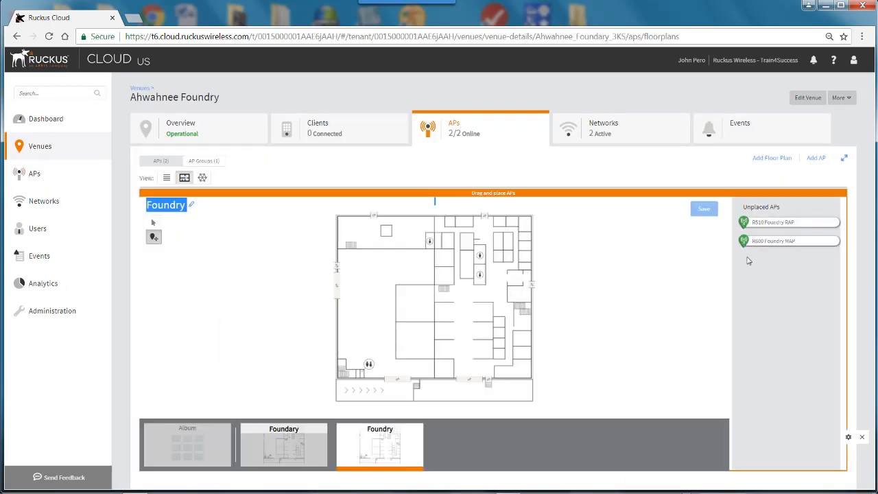
{"action": "left_click_drag", "start_coordinate": [743, 242], "coordinate": [404, 275]}
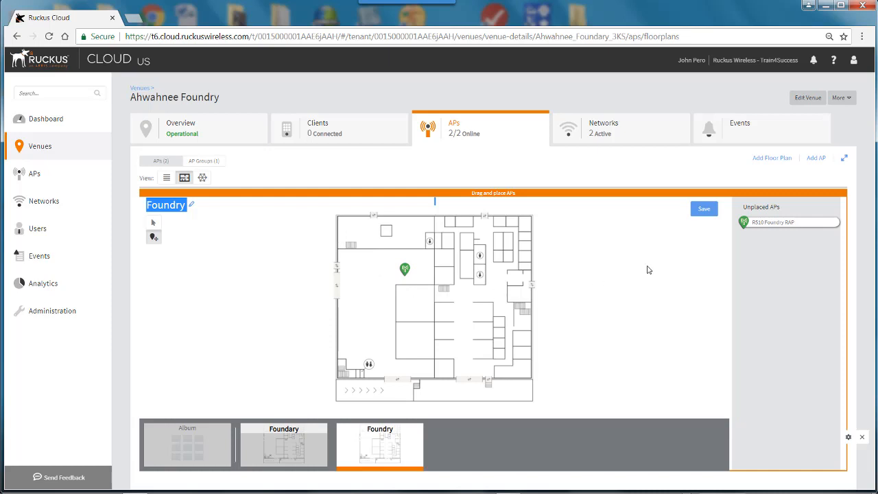
{"action": "left_click", "coordinate": [700, 213]}
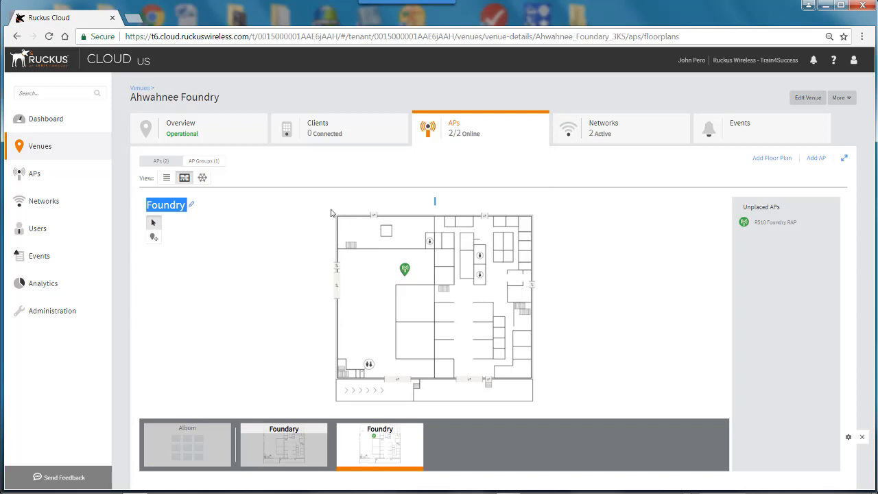
Step: Examine the mesh view of all access points, expanding and collapsing R500 Art Office, and return to the list view
{"action": "left_click", "coordinate": [38, 176]}
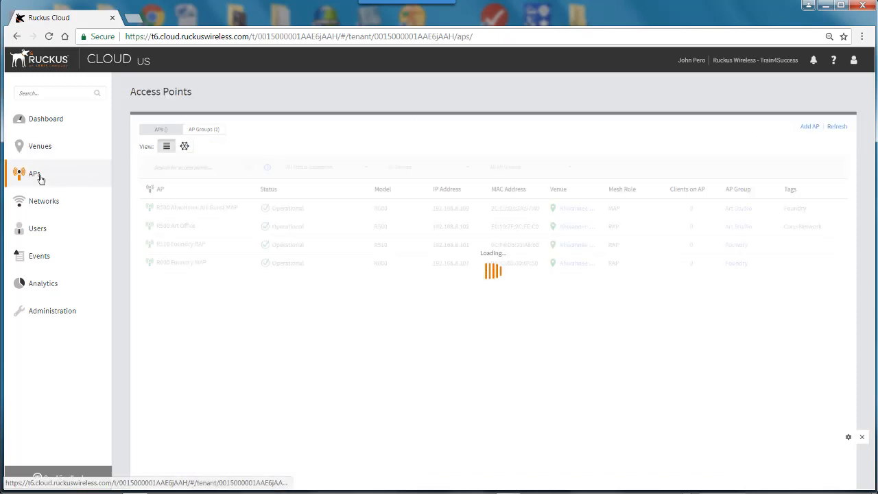
{"action": "left_click", "coordinate": [185, 149]}
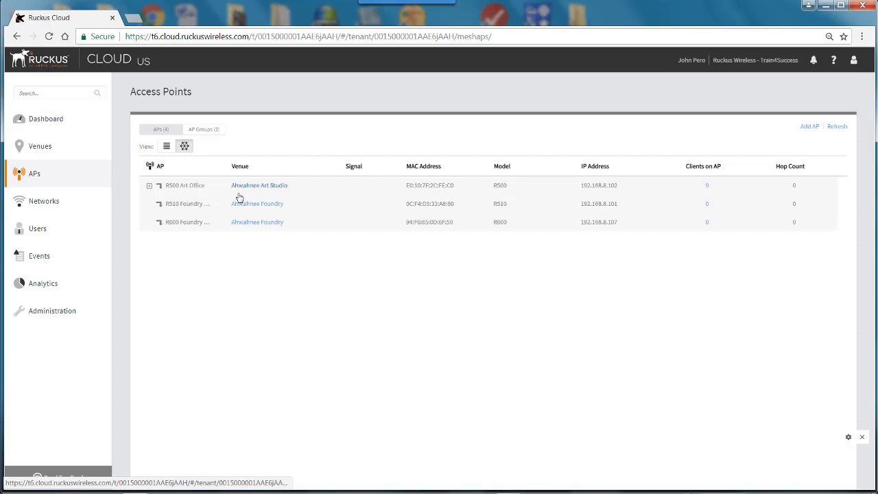
{"action": "left_click", "coordinate": [149, 187]}
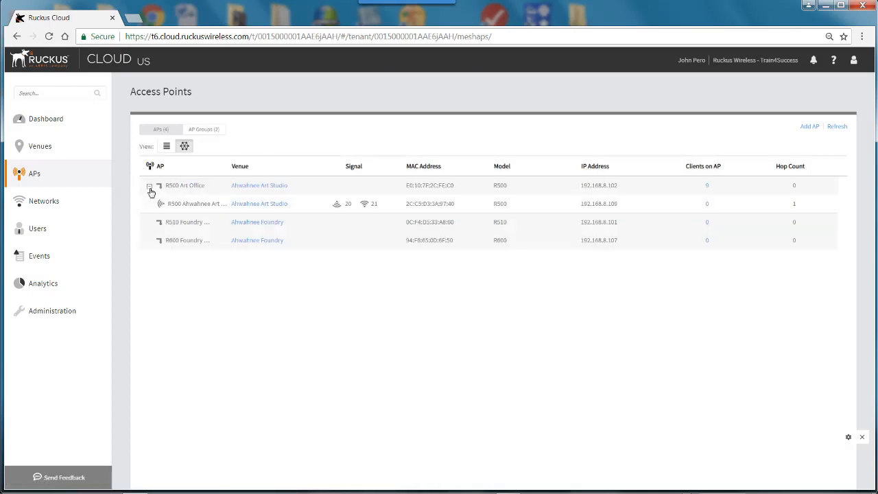
{"action": "left_click", "coordinate": [150, 187]}
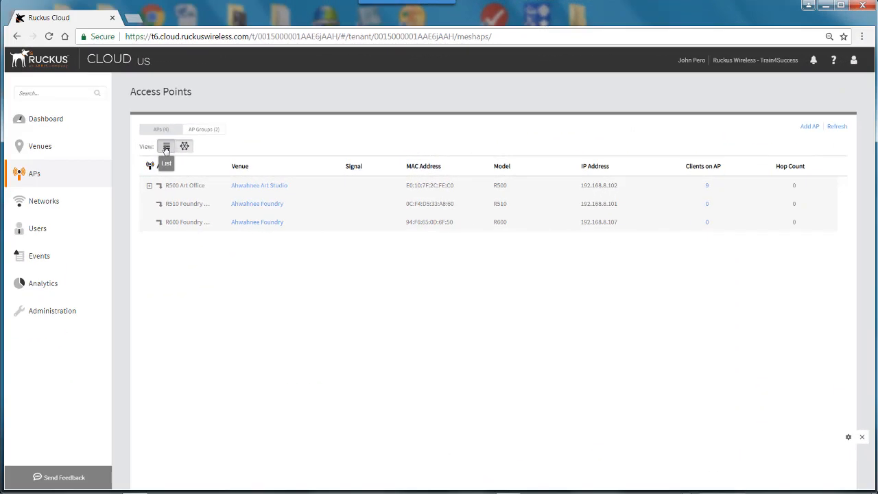
{"action": "left_click", "coordinate": [166, 147]}
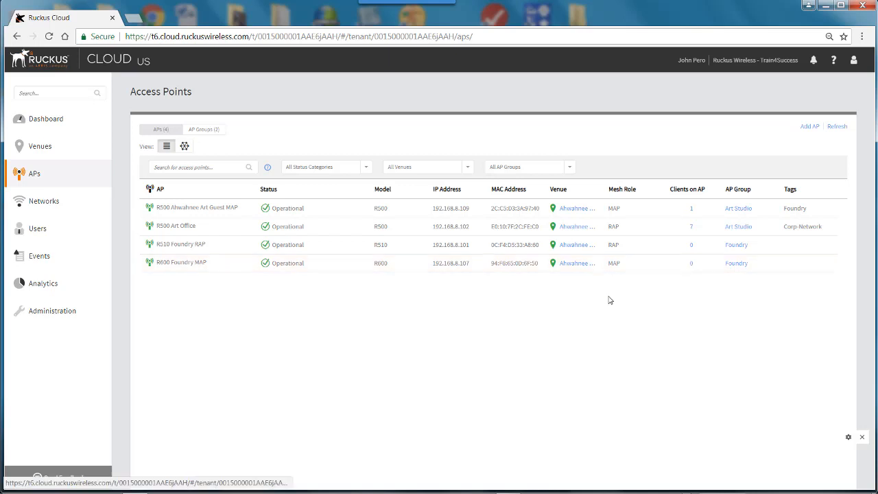
Step: Review the mesh topology of all access points by expanding R510 Foundry RAP and R500 Art Office
{"action": "left_click", "coordinate": [184, 148]}
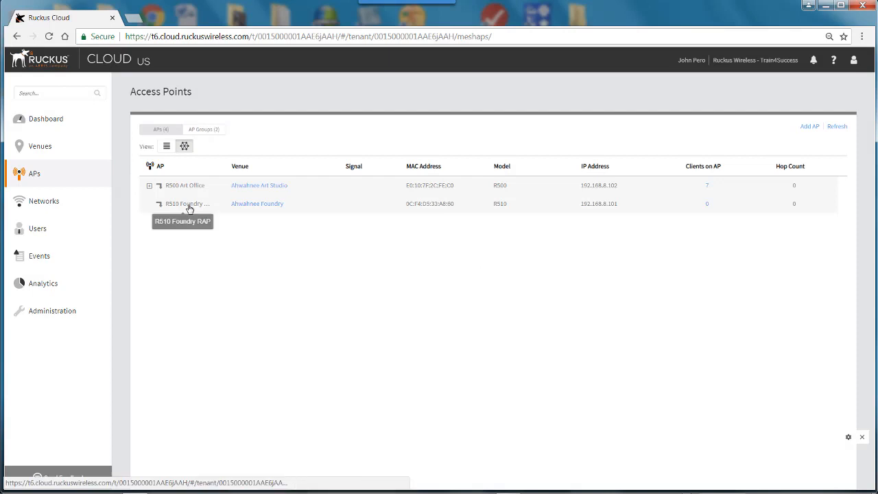
{"action": "left_click", "coordinate": [252, 208]}
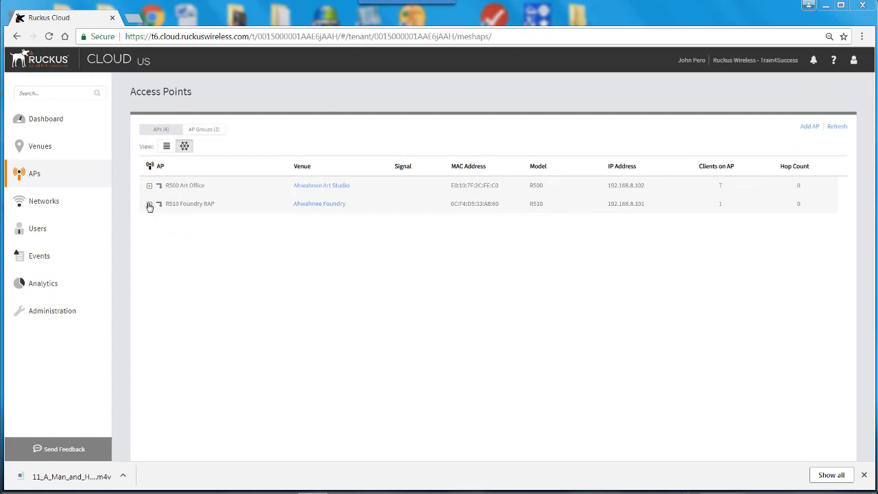
{"action": "left_click", "coordinate": [149, 205]}
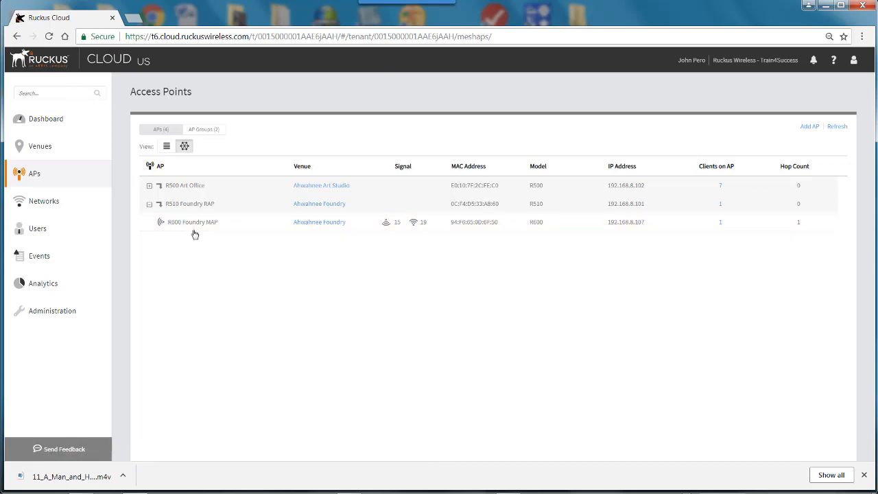
{"action": "left_click", "coordinate": [150, 186]}
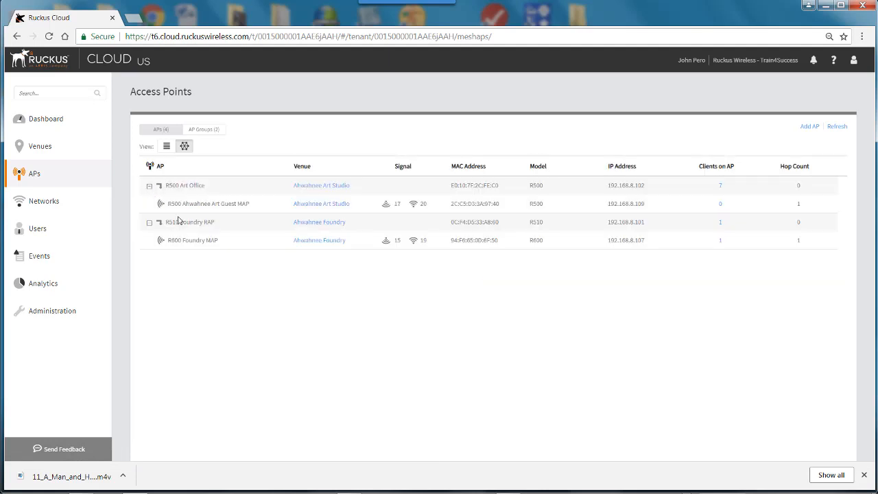